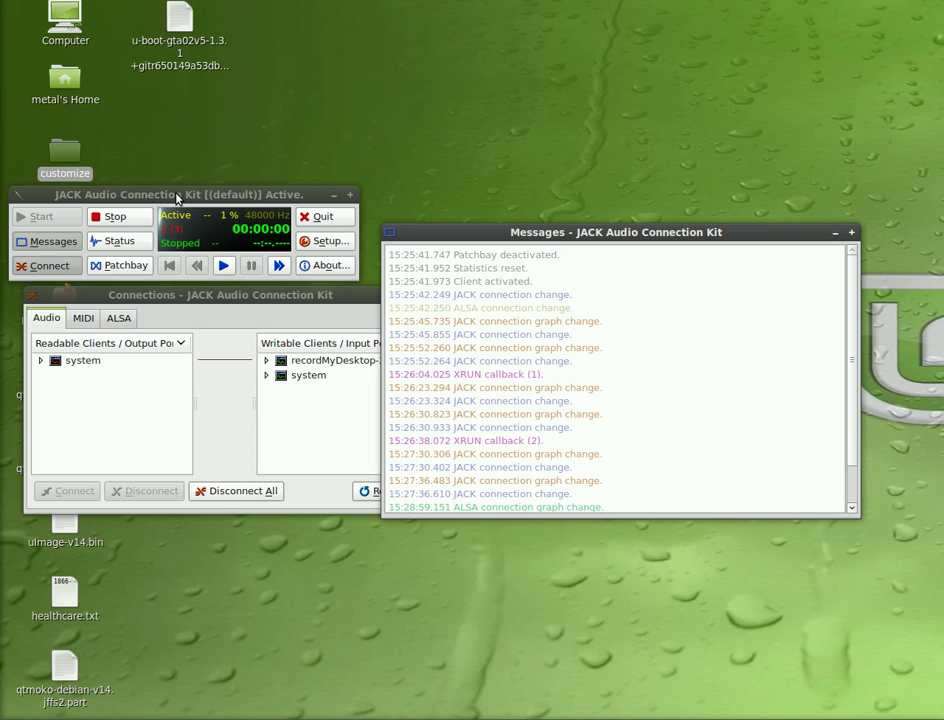
- Launch ZynAddSubFX Software Synthesizer from the Mint menu by filtering for 'zy'
key(super)
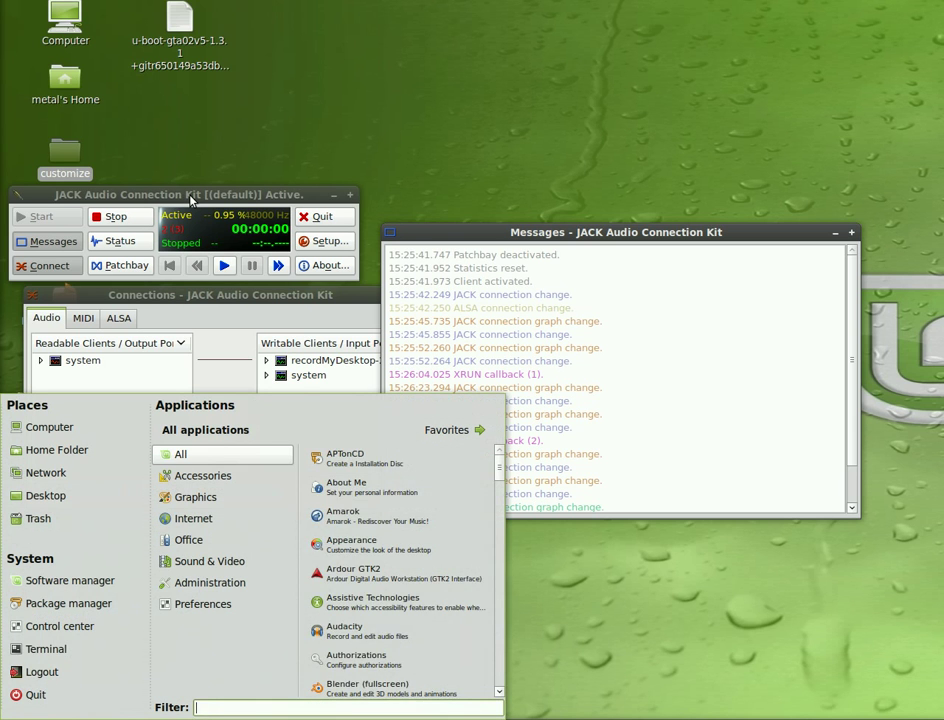
text(zy)
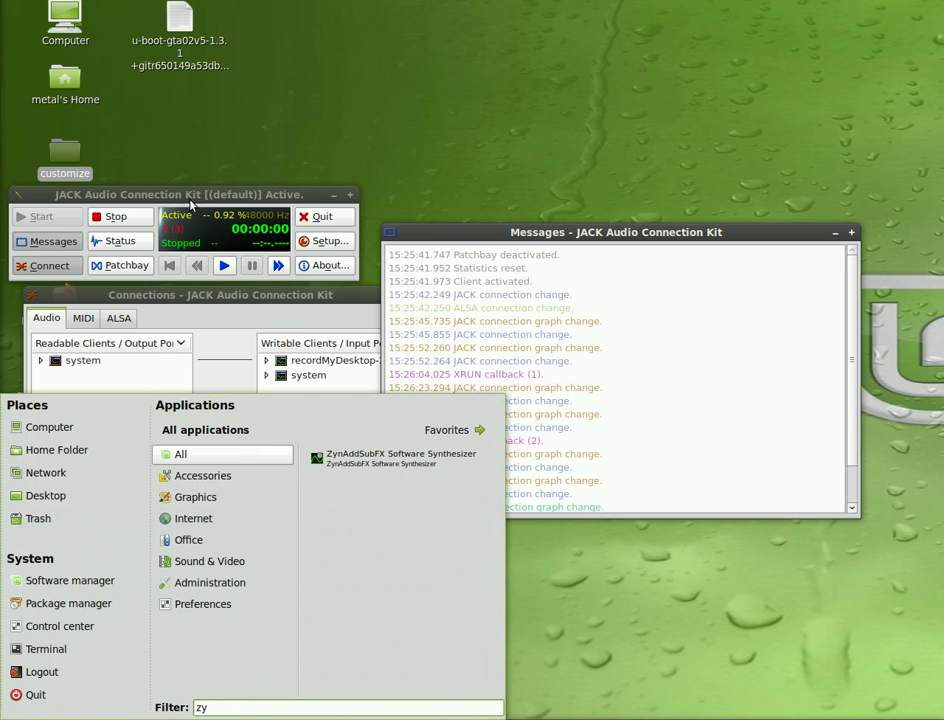
click(359, 459)
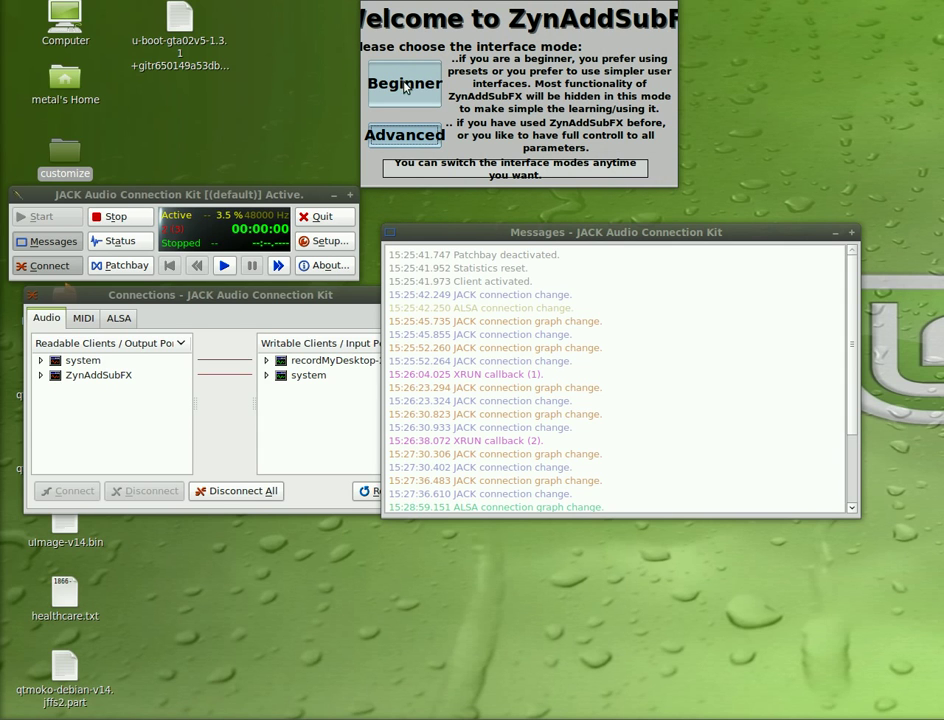
- Start ZynAddSubFX in the Beginner interface and move its window up
click(406, 145)
click(383, 88)
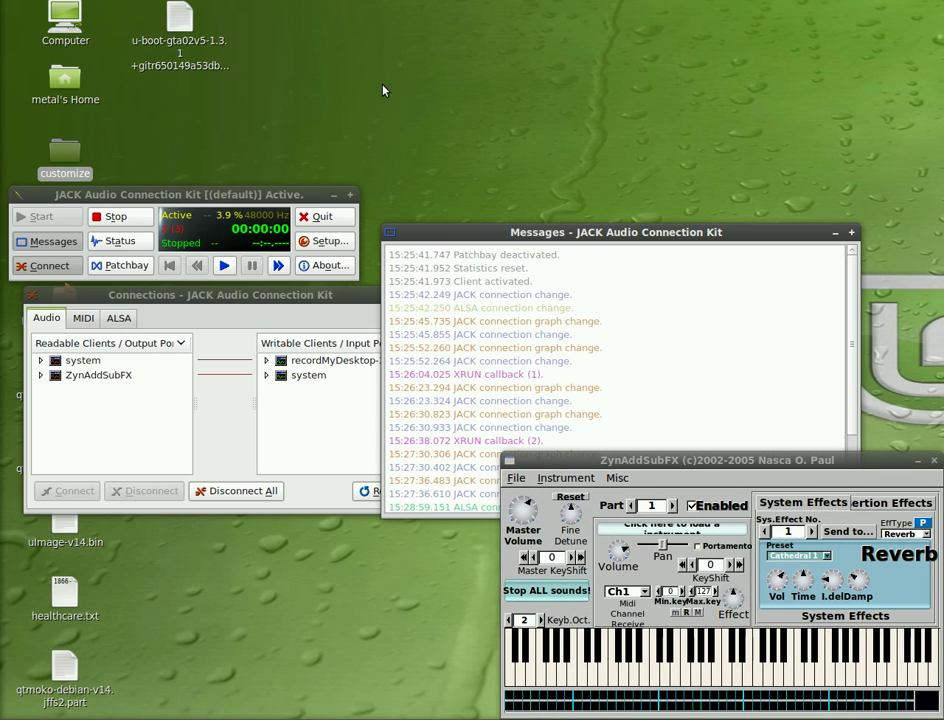
drag(691, 463, 478, 199)
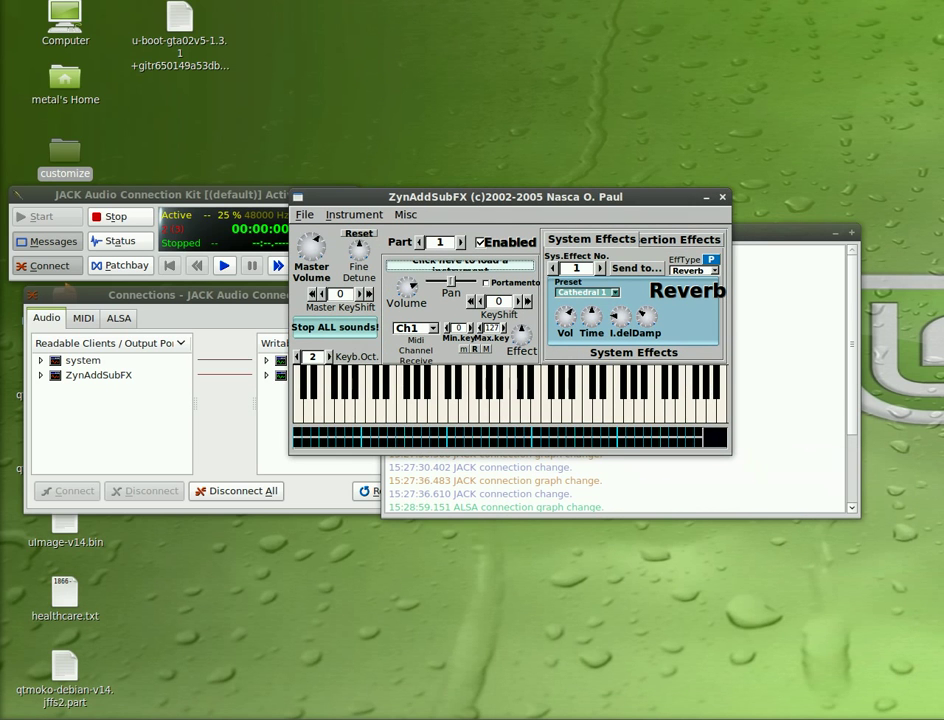
- Play notes across the whole virtual keyboard, low to high and back, to test the sound
click(449, 405)
click(626, 402)
click(535, 405)
click(600, 390)
click(596, 410)
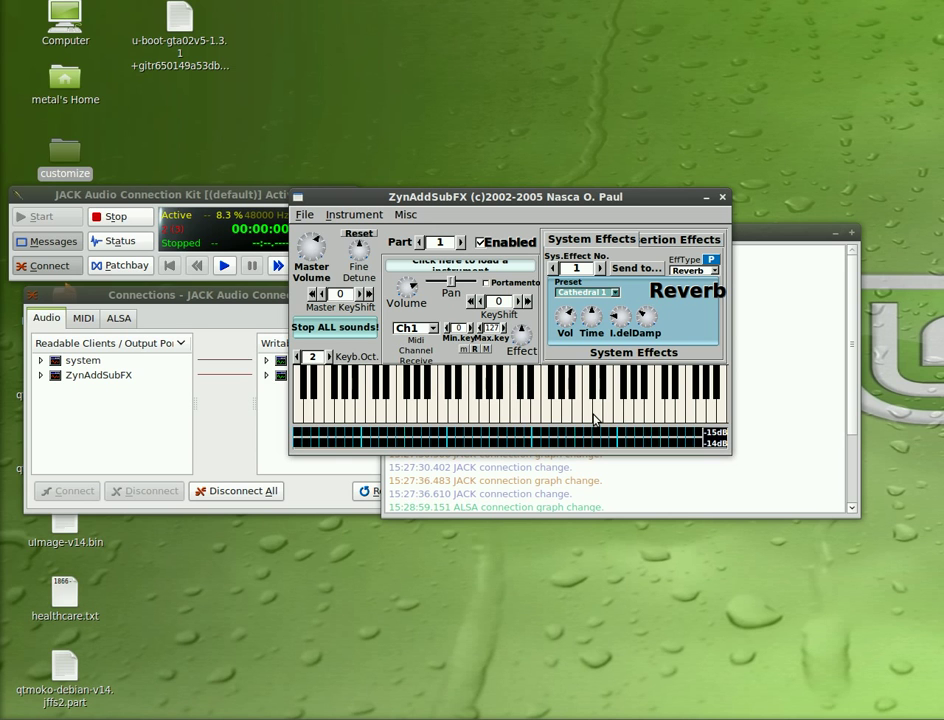
click(598, 411)
click(400, 407)
click(453, 410)
click(535, 408)
click(573, 408)
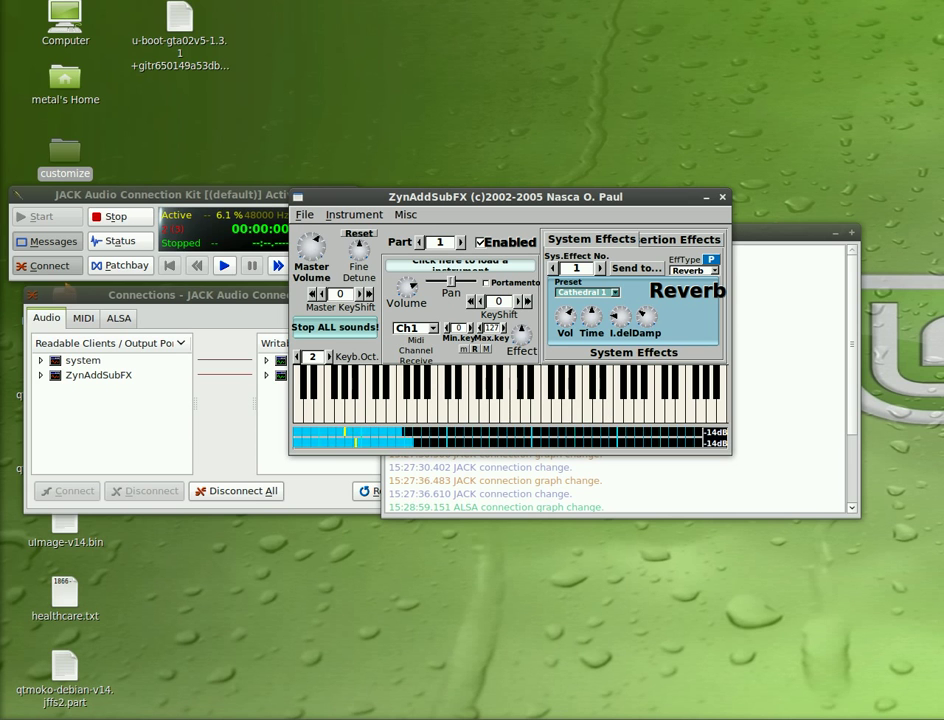
click(482, 410)
click(562, 410)
click(624, 410)
click(700, 410)
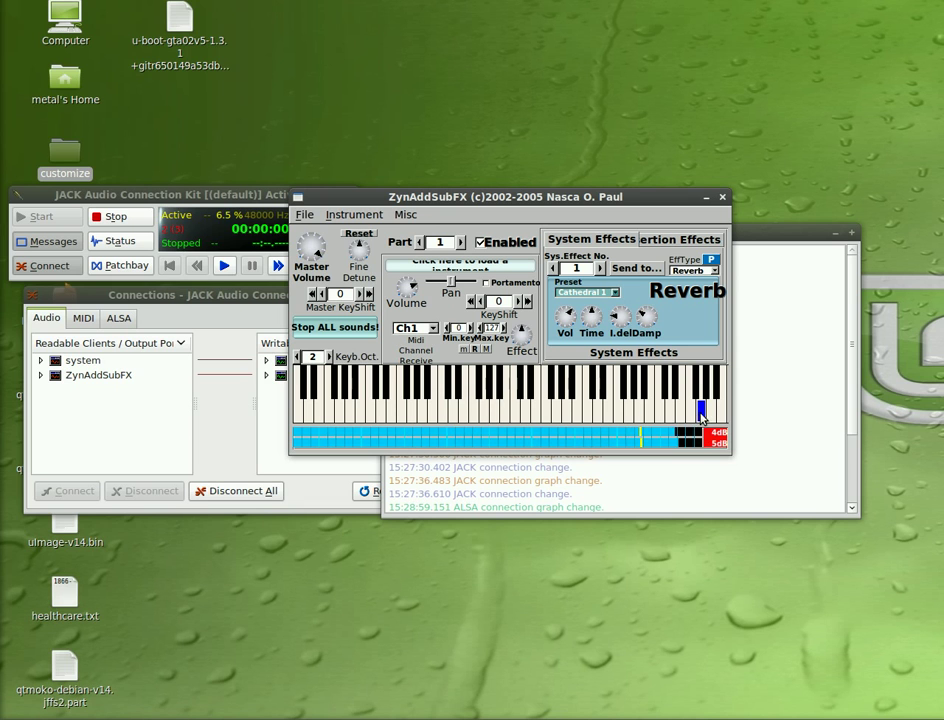
click(722, 410)
click(692, 410)
click(626, 410)
click(584, 410)
click(540, 410)
click(501, 410)
click(422, 410)
click(354, 410)
click(316, 410)
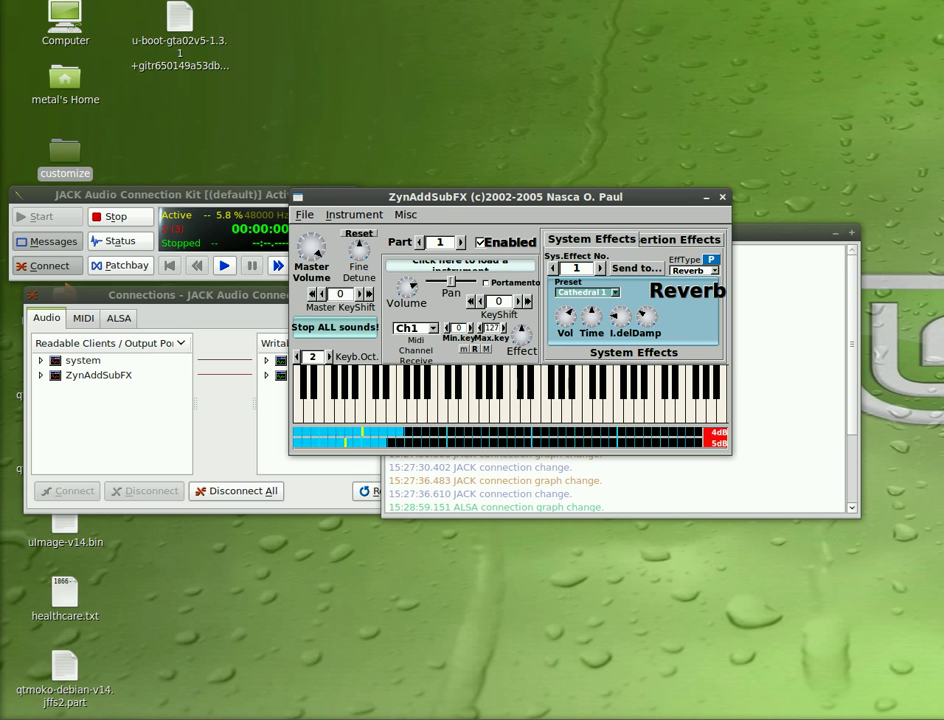
- Lower the keyboard octave from 2 to 1 and play a run of notes
click(299, 358)
click(513, 410)
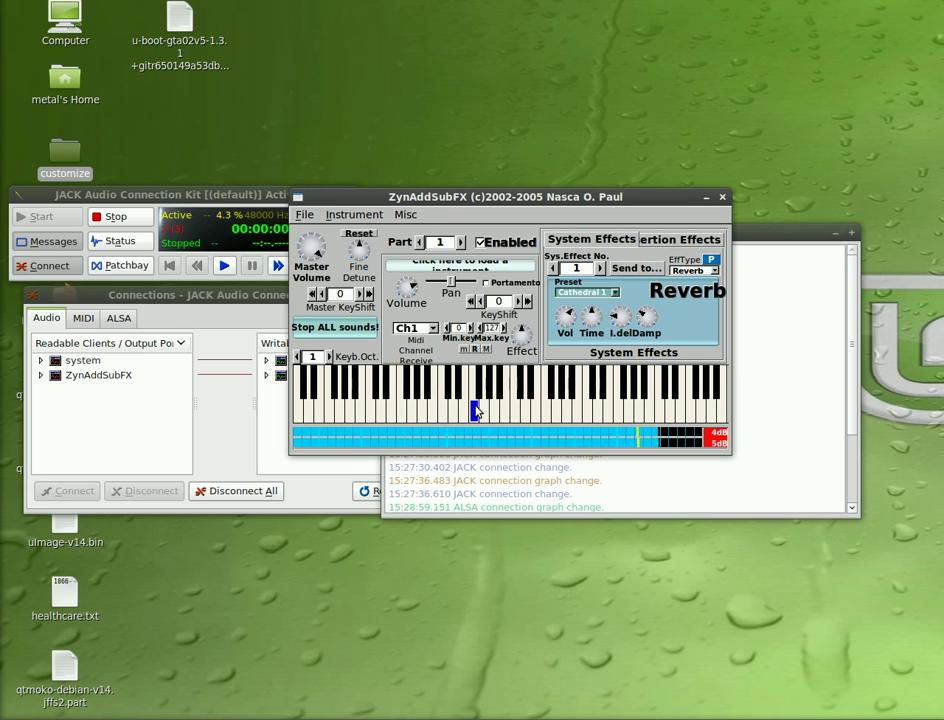
mouse_move(513, 410)
mouse_down()
mouse_move(746, 410)
mouse_move(415, 410)
mouse_move(720, 410)
mouse_up()
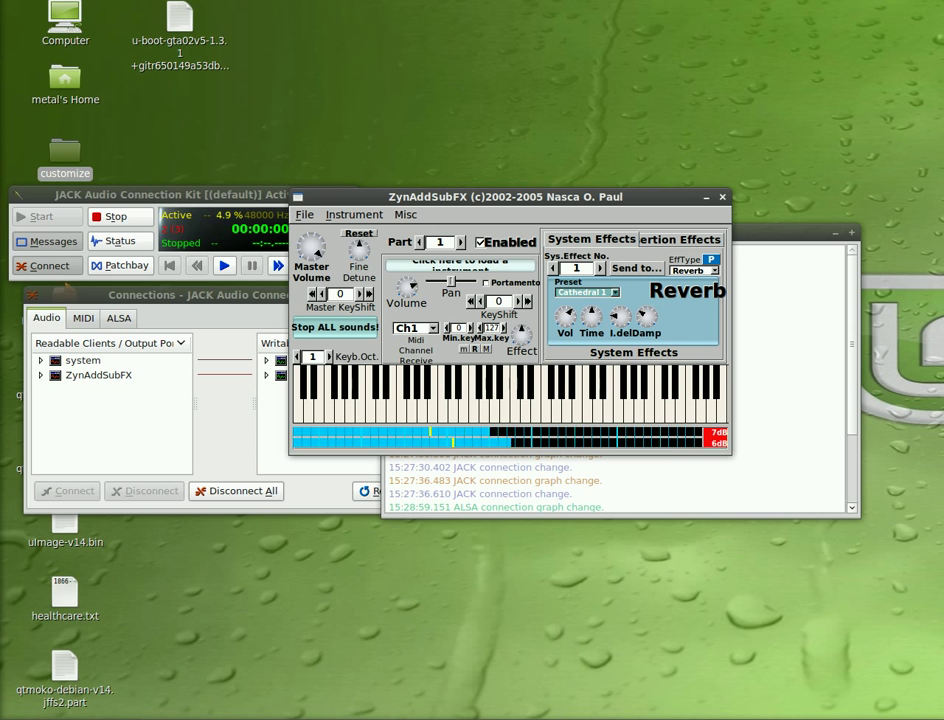
- Load Trash Guitar 2 from the Guitar bank into part 1
click(354, 214)
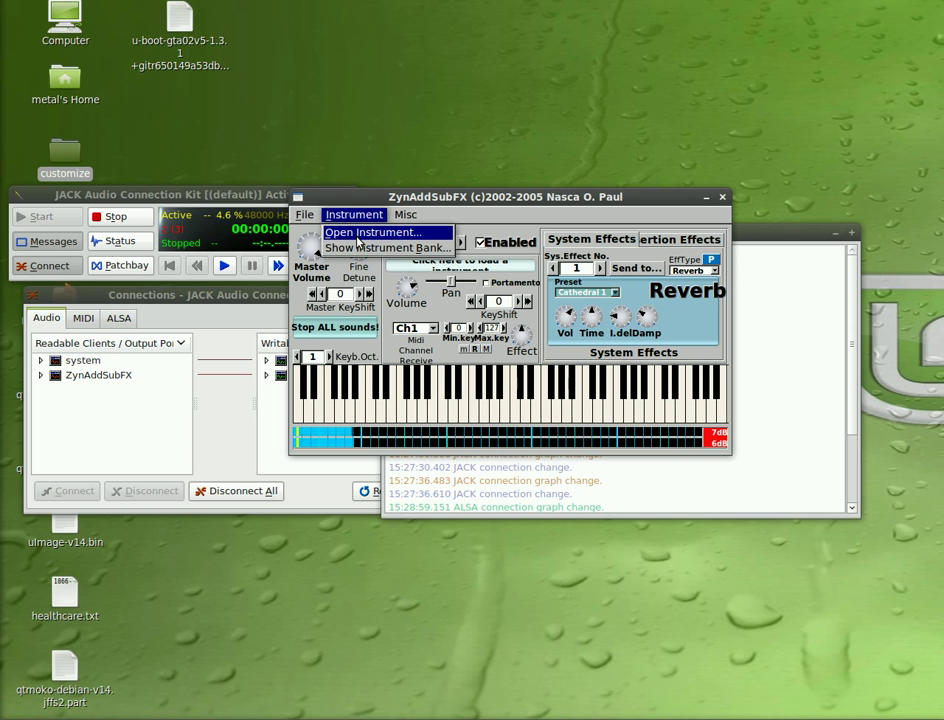
click(362, 248)
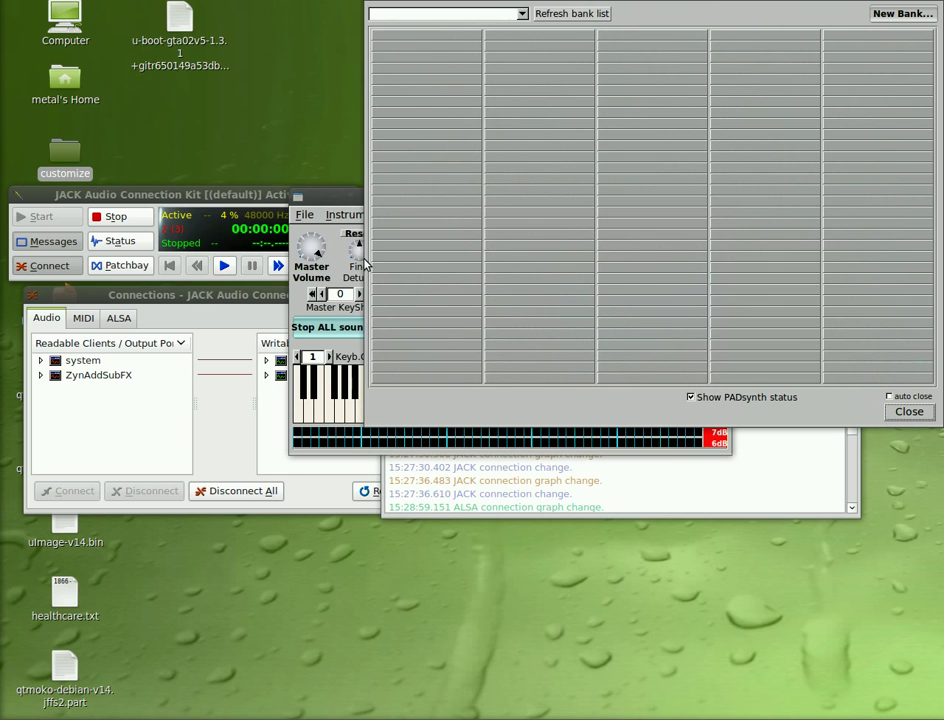
click(521, 13)
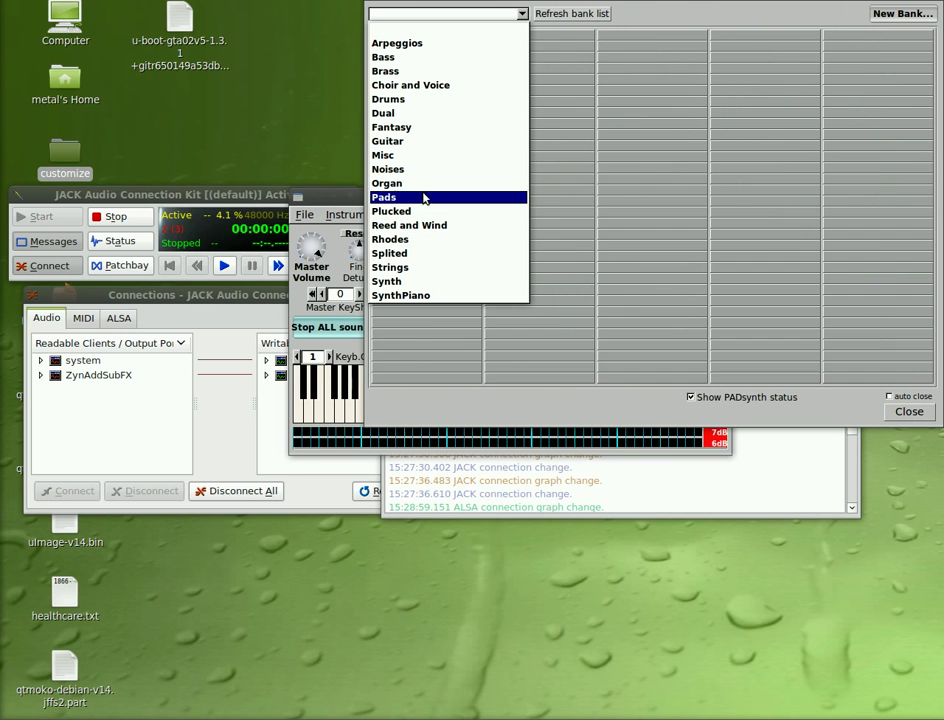
click(422, 144)
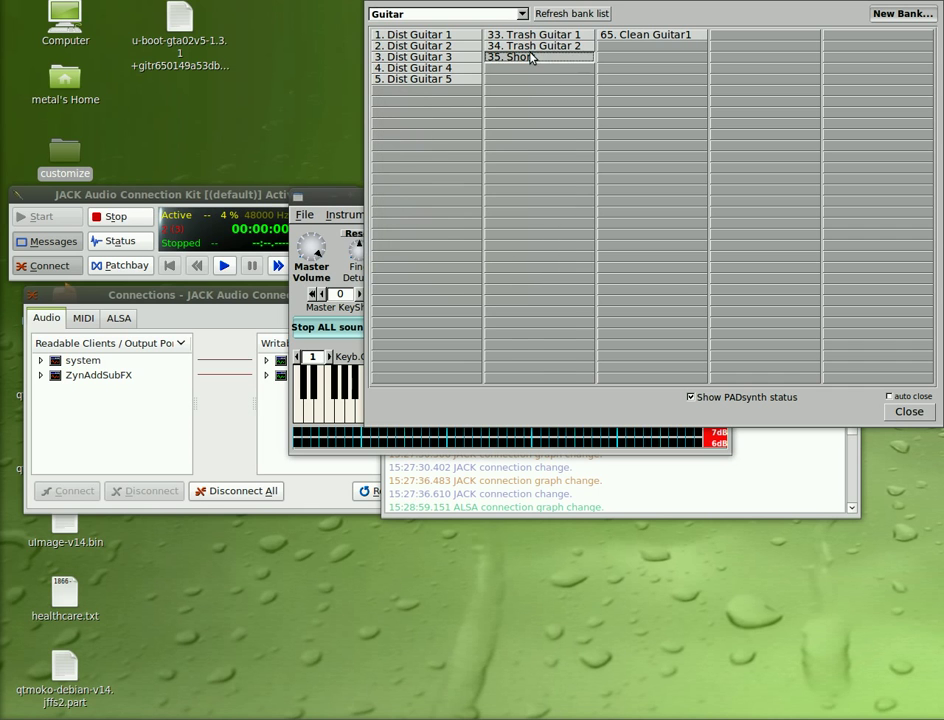
drag(330, 196, 260, 317)
mouse_move(331, 531)
mouse_down()
mouse_move(592, 531)
mouse_move(550, 540)
mouse_move(382, 535)
mouse_up()
click(535, 46)
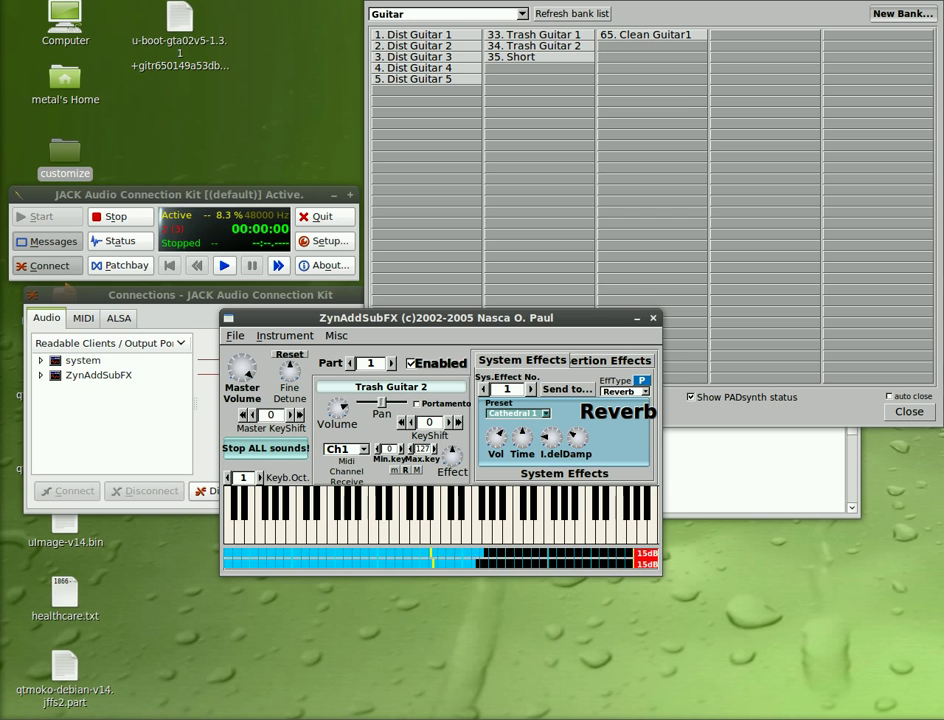
click(235, 335)
- Switch ZynAddSubFX to the Advanced interface and center its window
click(338, 336)
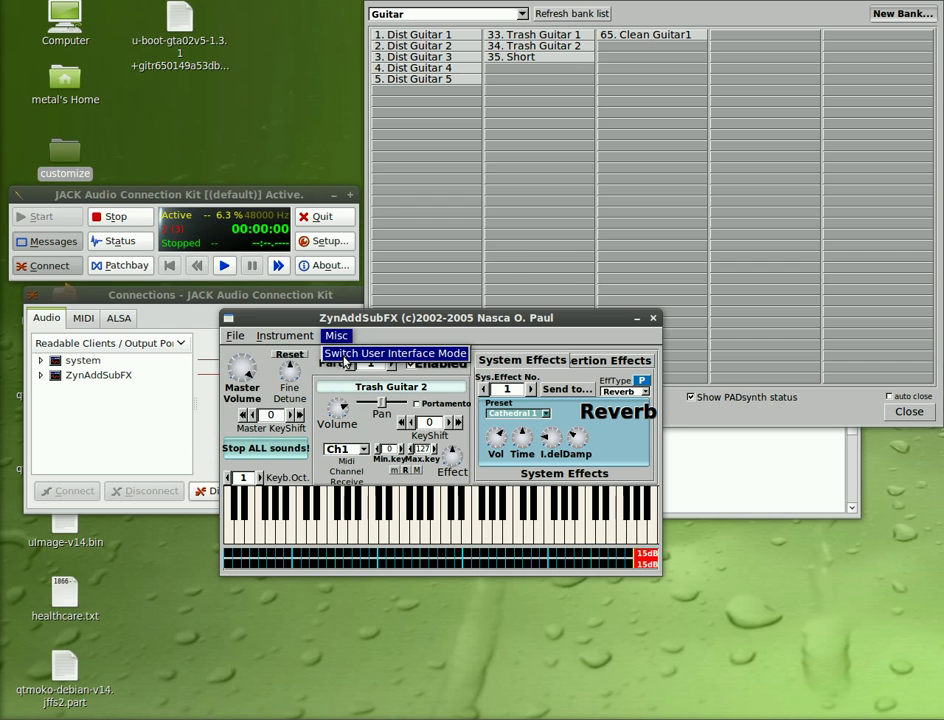
click(344, 355)
click(291, 357)
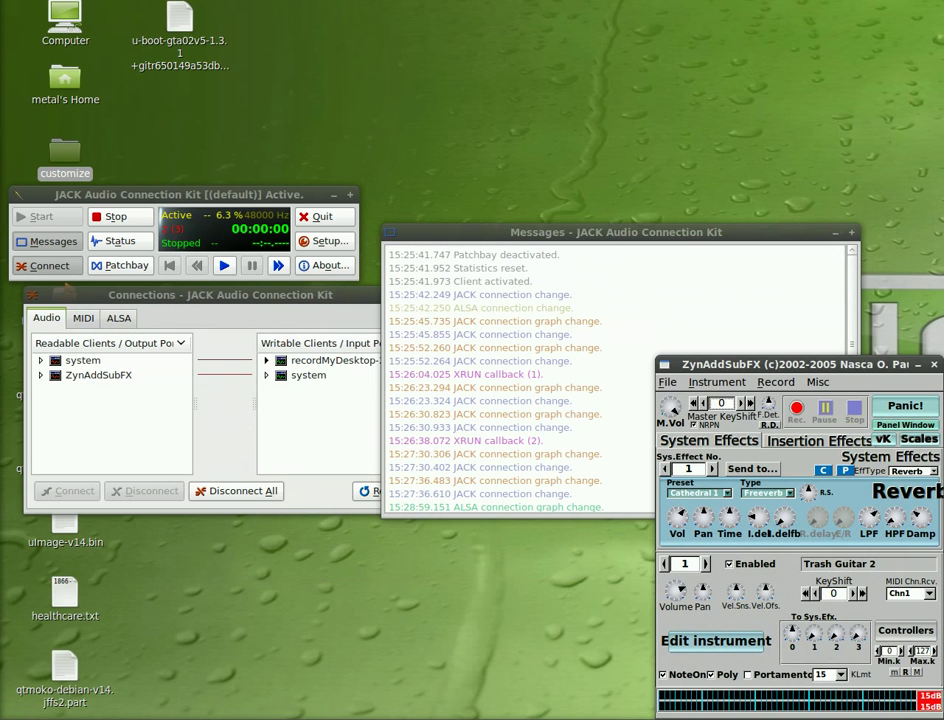
drag(767, 366, 482, 177)
- Open the virtual keyboard, play test notes, reset pitch bend, and park it below the synth
click(580, 250)
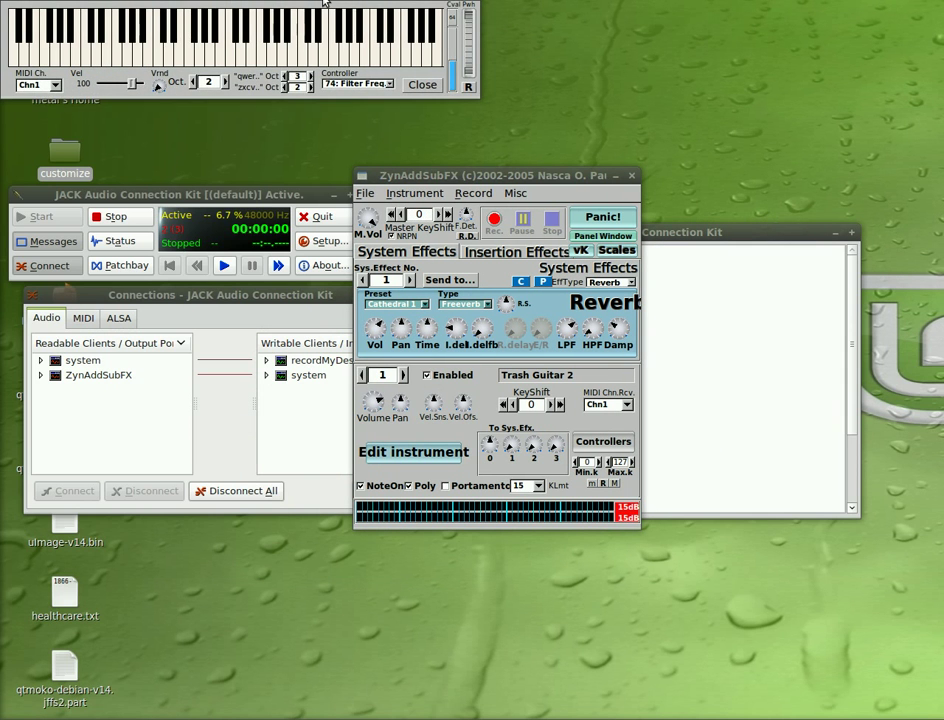
drag(323, 2, 366, 502)
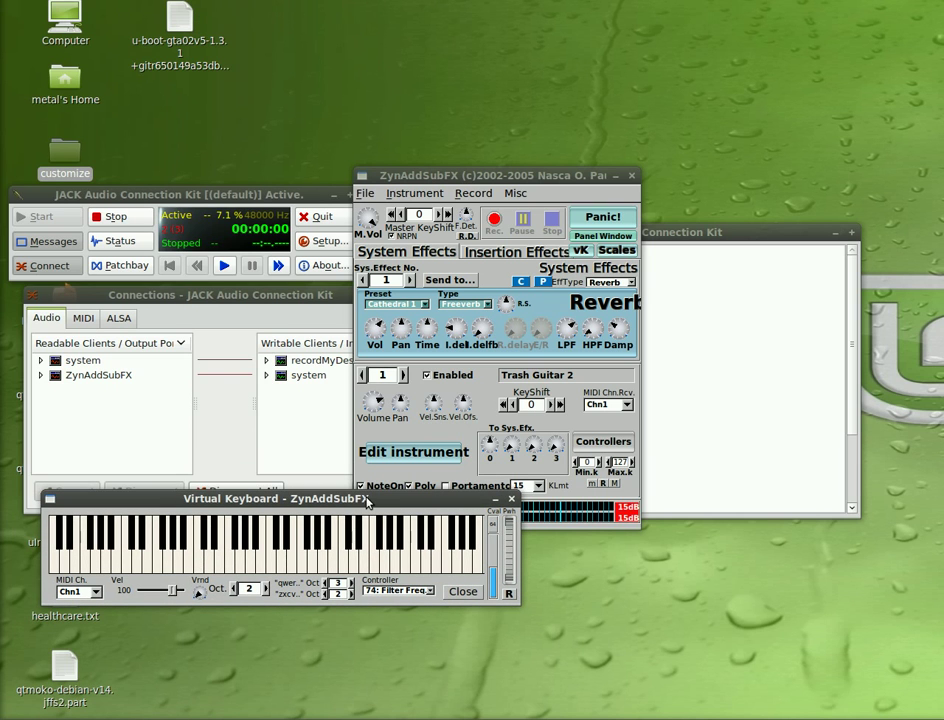
mouse_move(185, 563)
mouse_down()
mouse_move(418, 565)
mouse_move(340, 566)
mouse_up()
click(321, 560)
key(z)
key(v)
key(v)
key(n)
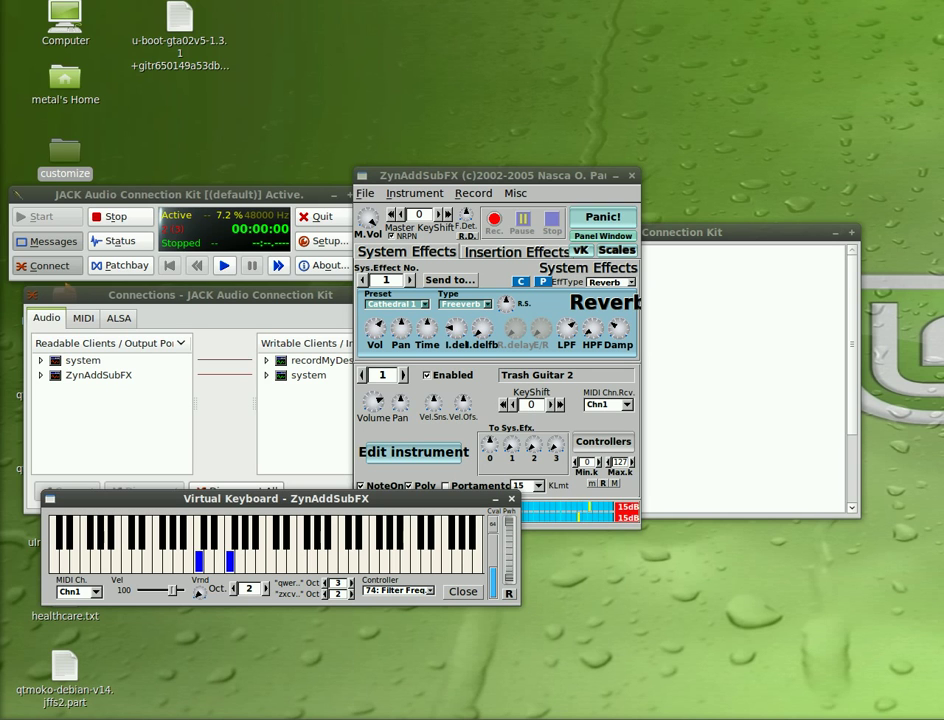
click(510, 594)
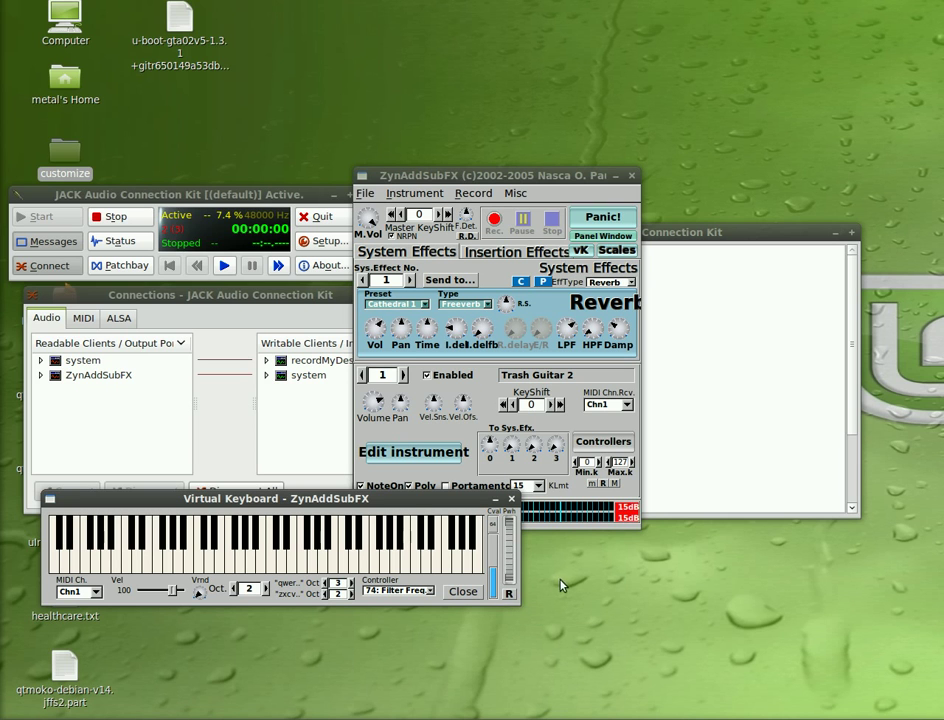
drag(392, 501, 678, 562)
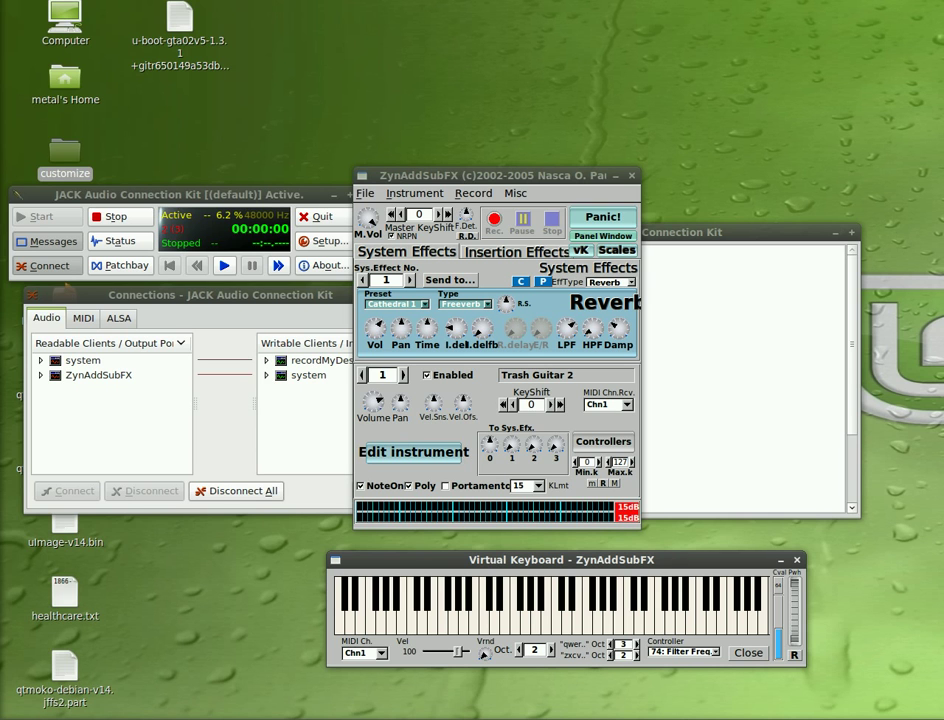
- Show the Plucked bank in the instrument bank browser, then raise the JACK Connections window
click(413, 193)
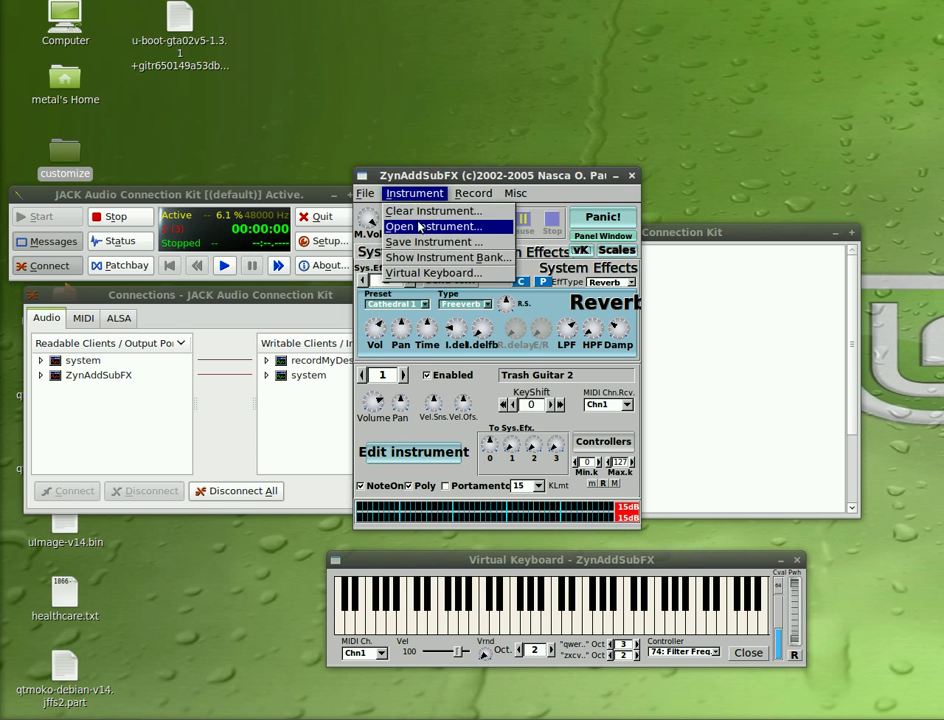
click(418, 258)
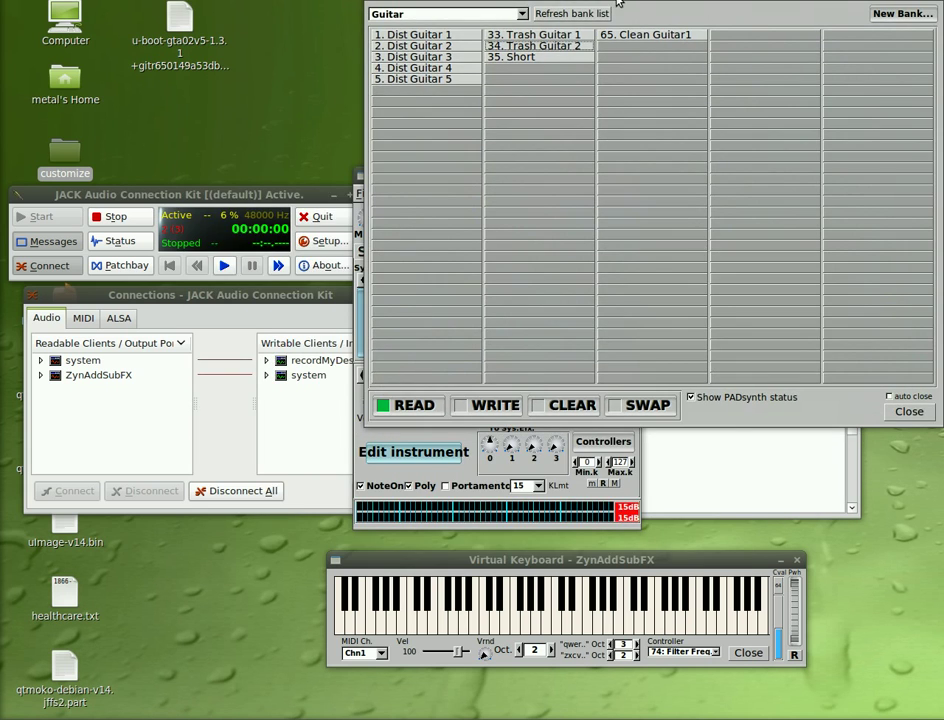
drag(456, 2, 362, 203)
click(265, 236)
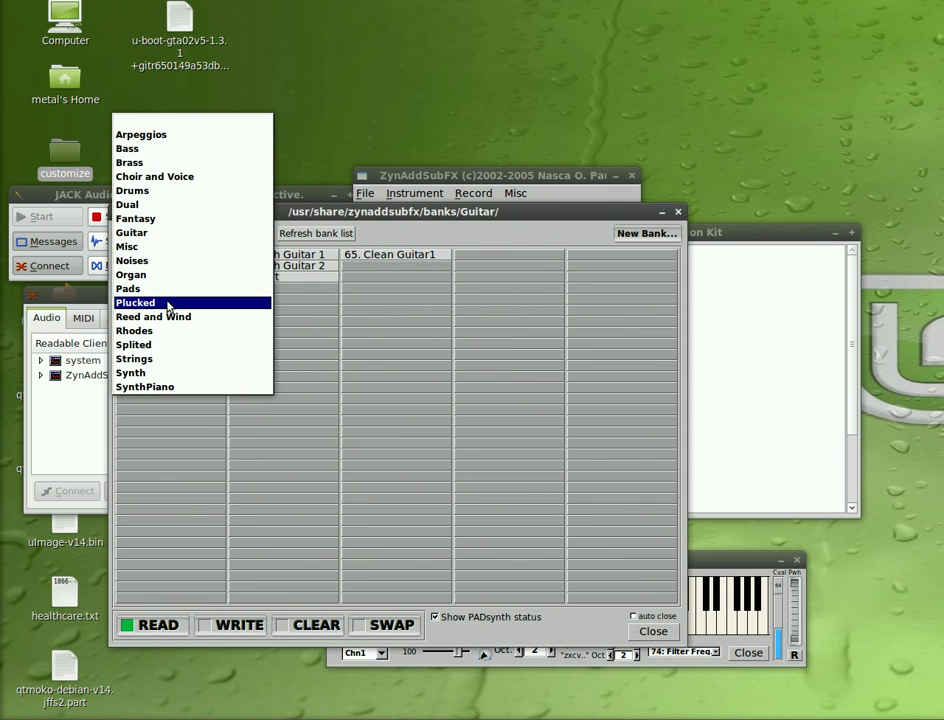
click(225, 304)
drag(752, 626, 606, 626)
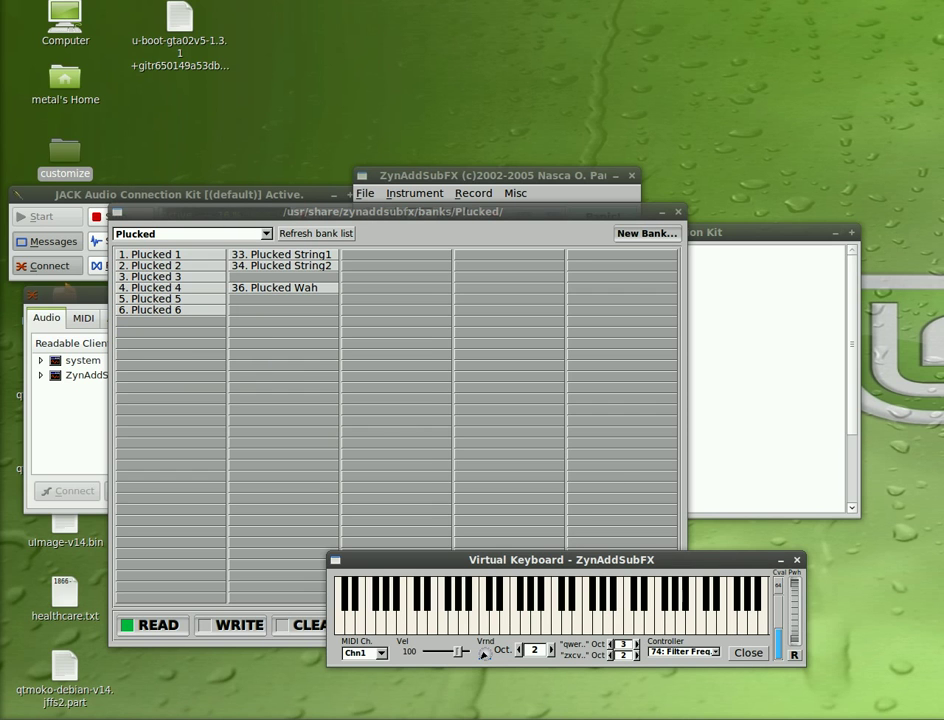
click(86, 298)
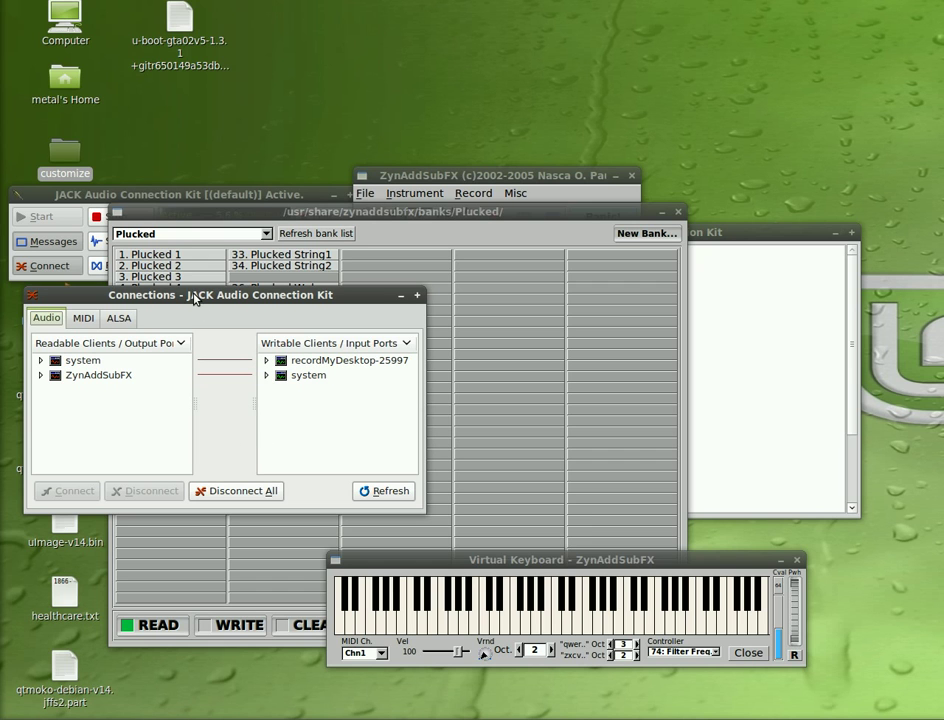
- On the ALSA tab, connect 24:USB Oxygen 61 to 129:ZynAddSubFX
click(85, 196)
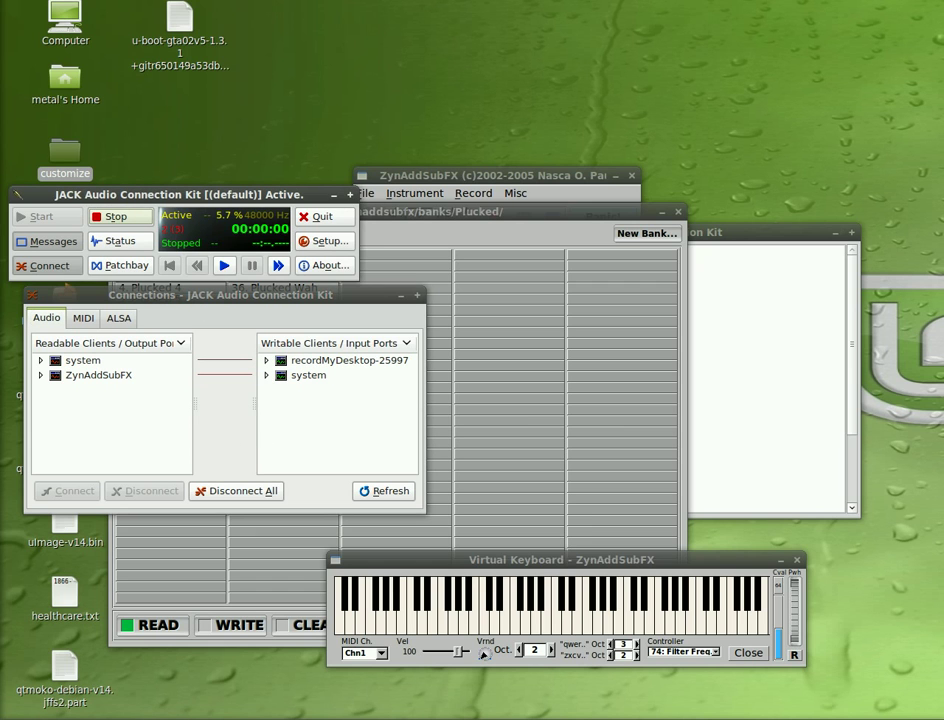
click(26, 266)
click(26, 266)
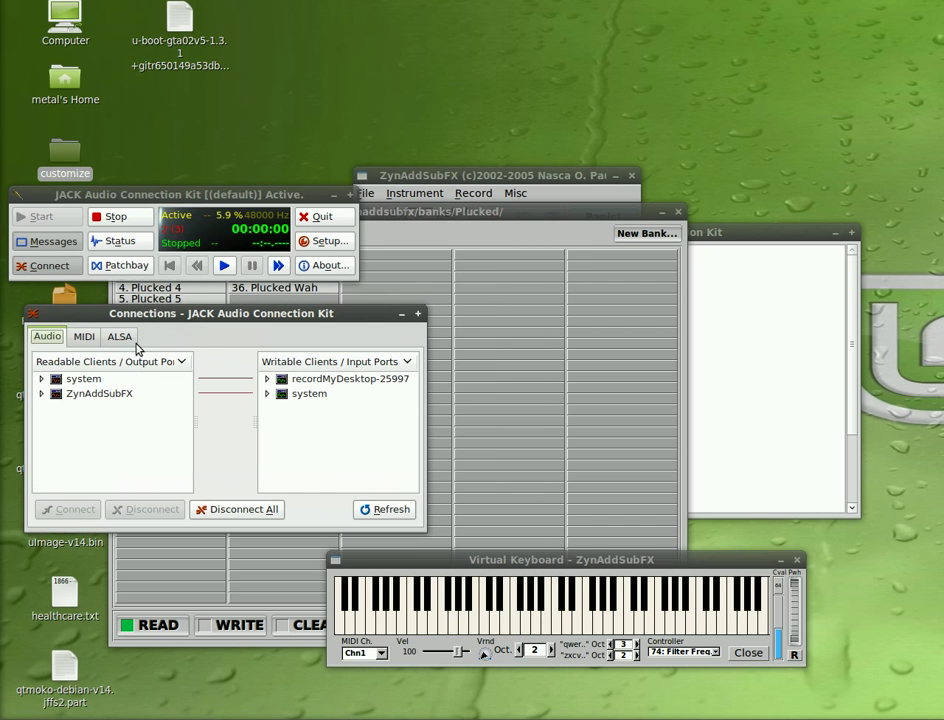
click(122, 339)
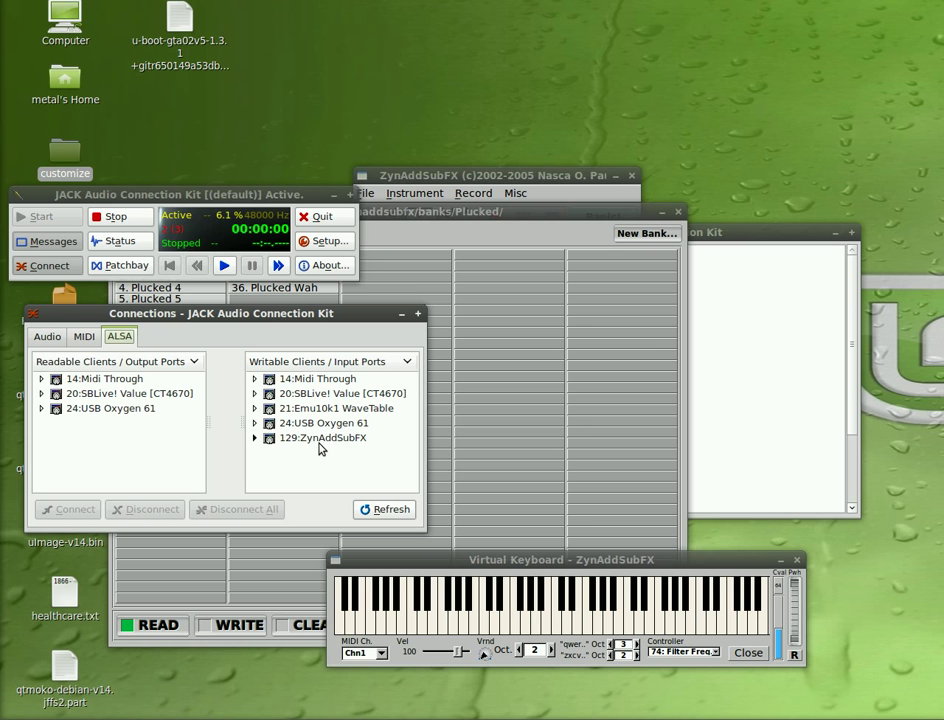
click(119, 419)
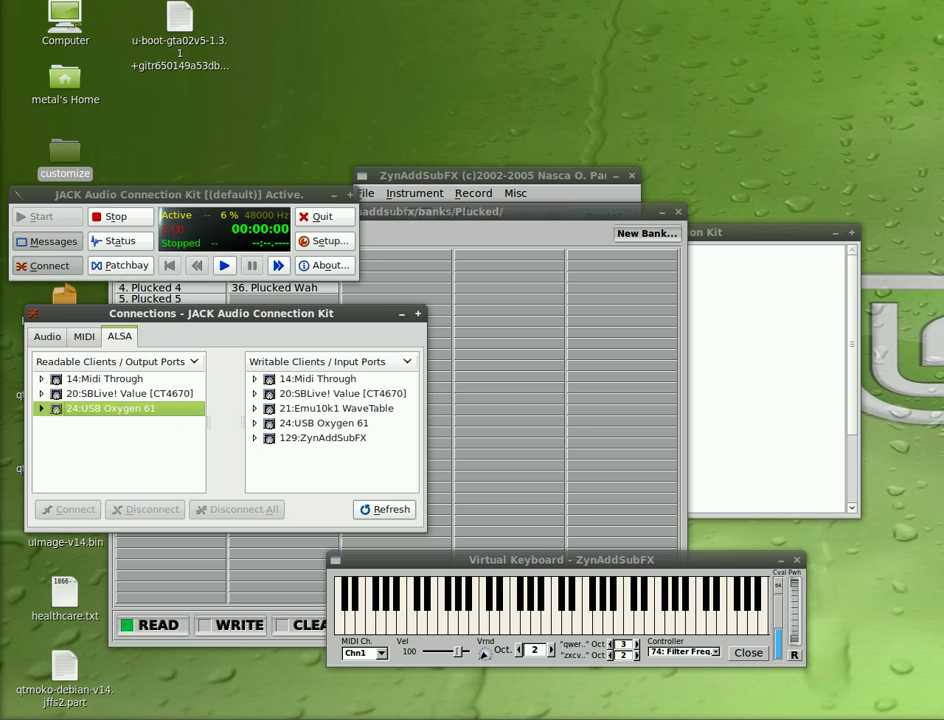
click(337, 439)
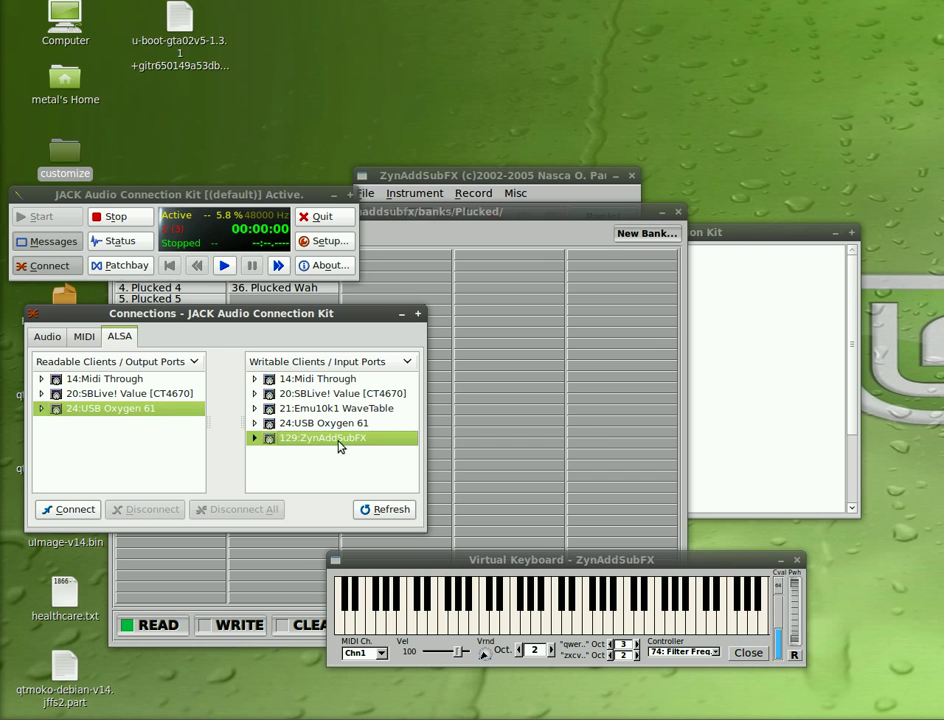
click(87, 513)
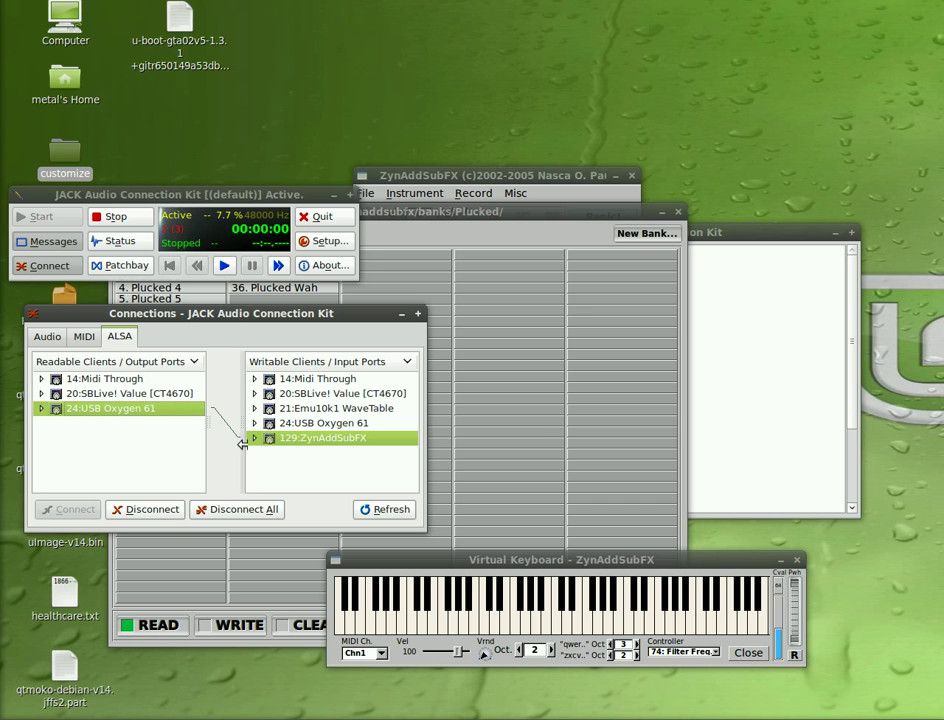
- Close the instrument bank and move the ZynAddSubFX main window up and right
drag(475, 215, 655, 92)
click(858, 93)
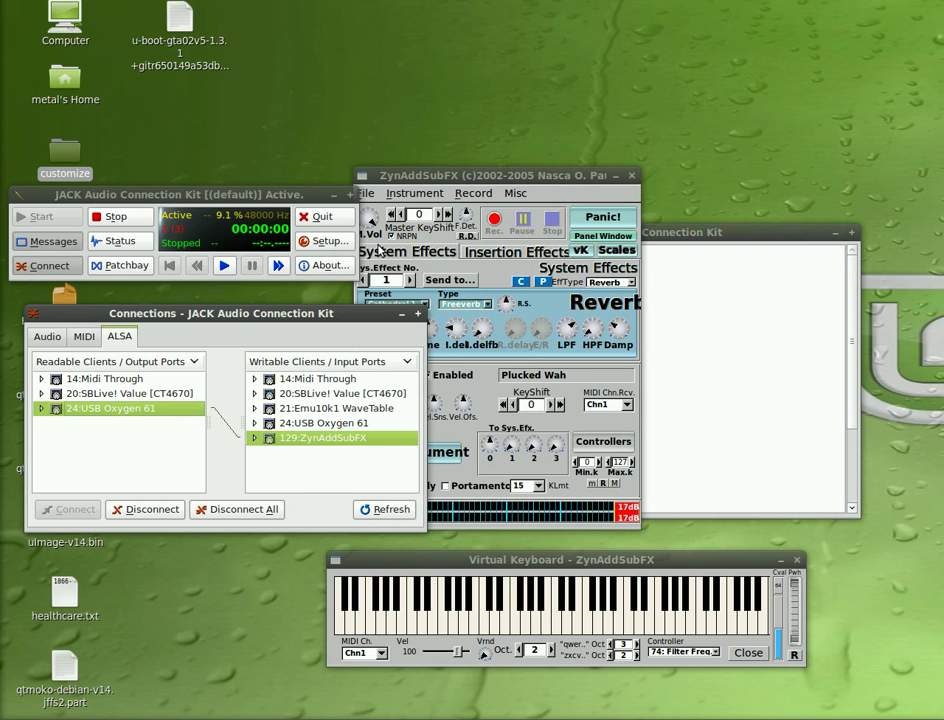
drag(477, 176, 568, 121)
click(660, 618)
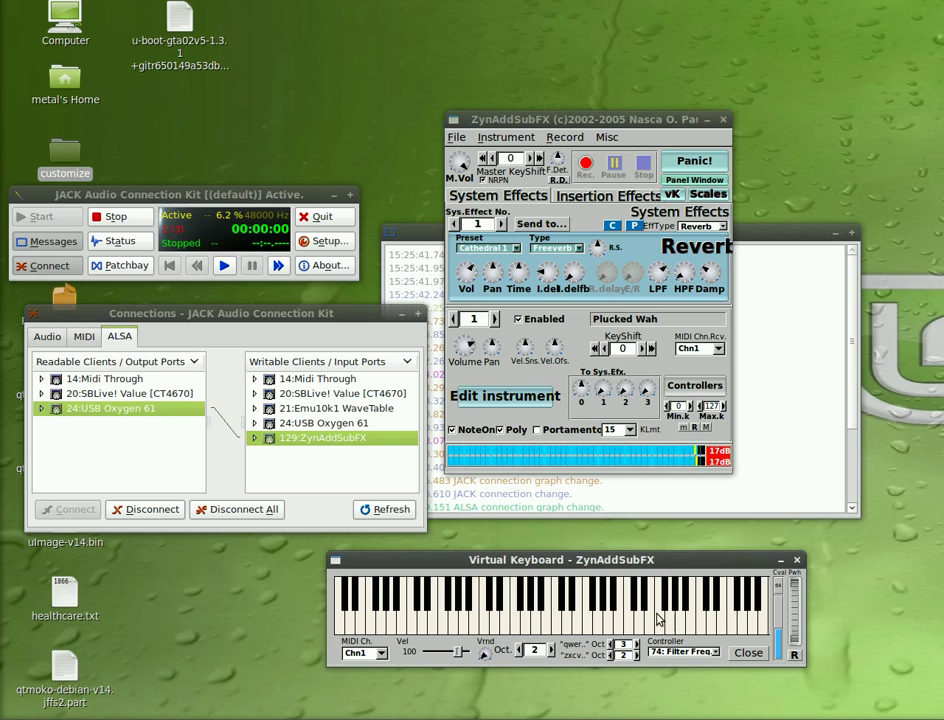